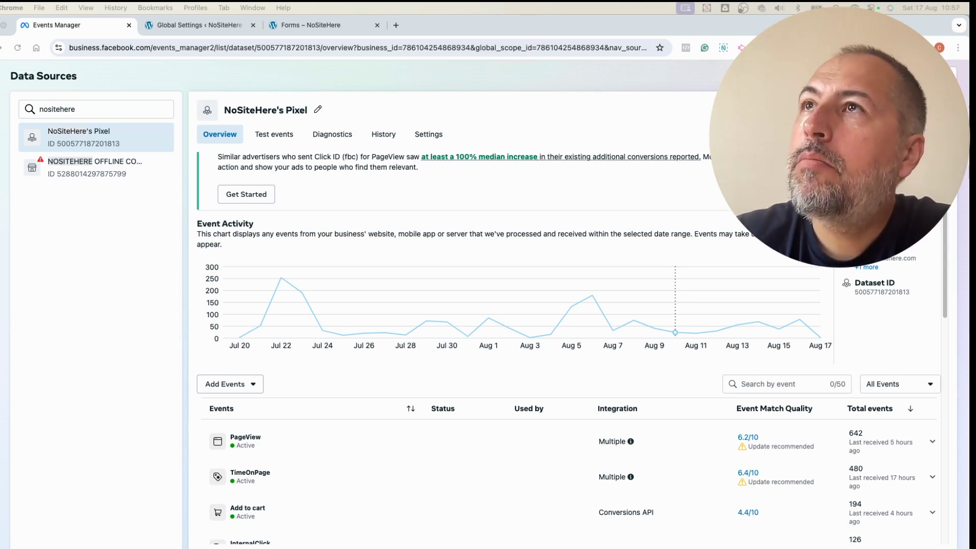
- On the nositehere.com Forms page, look over the Forminator form's First Name, Email Address and Phone fields
{"action": "left_click", "coordinate": [333, 28]}
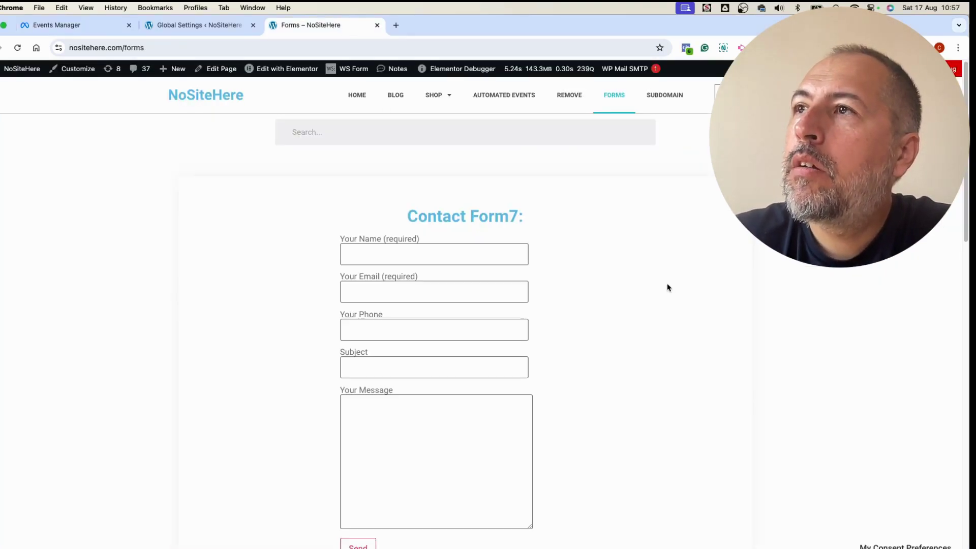
{"action": "scroll", "coordinate": [666, 286], "scroll_direction": "down", "scroll_amount": 10}
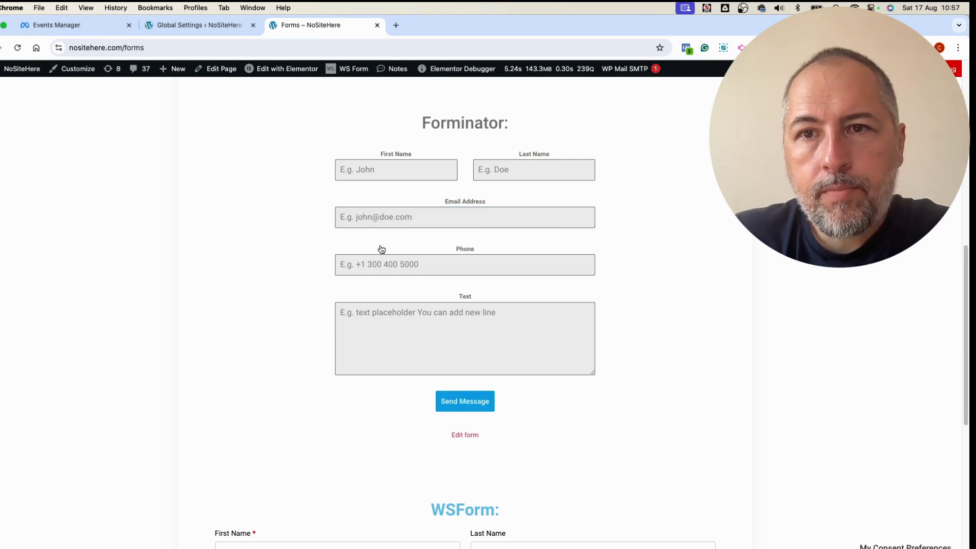
{"action": "left_click", "coordinate": [386, 176]}
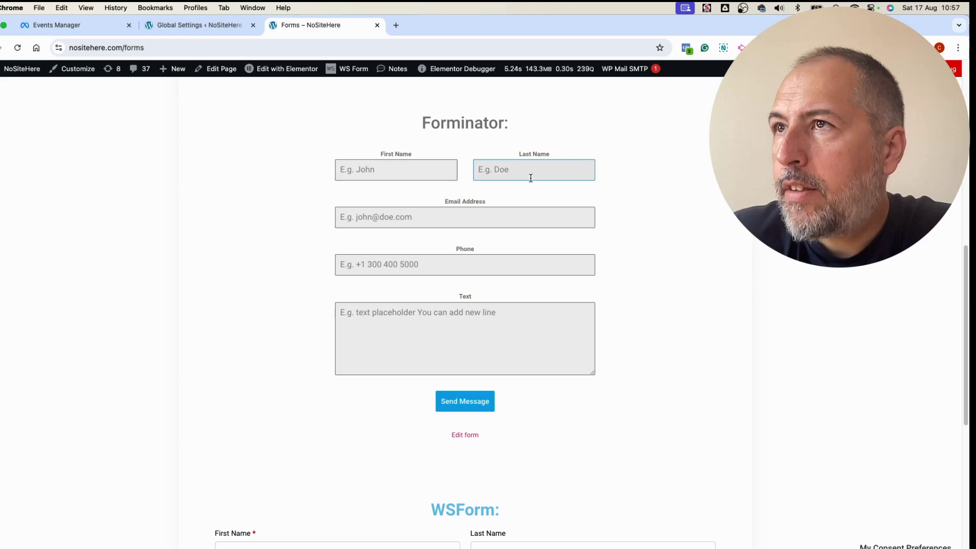
{"action": "left_click", "coordinate": [407, 216]}
{"action": "left_click", "coordinate": [404, 265]}
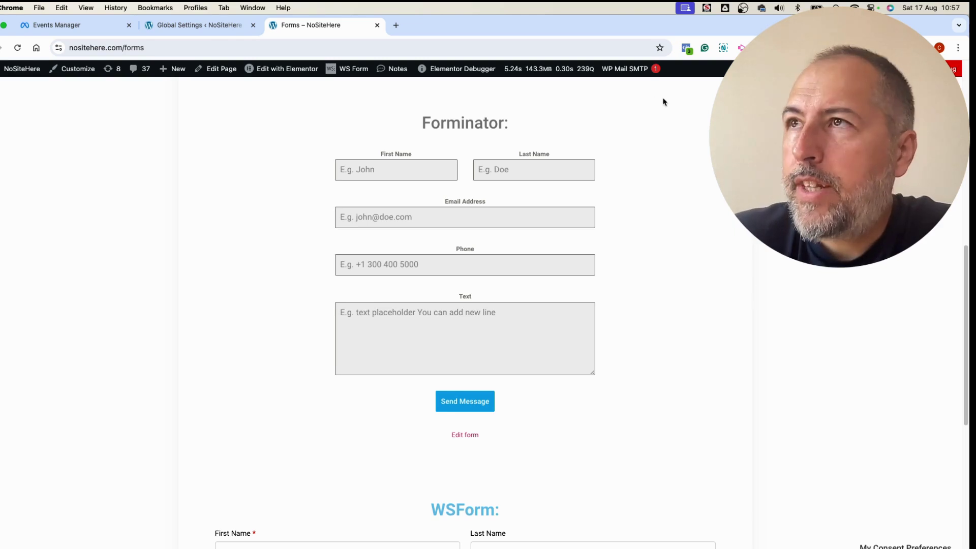
- In PixelYourSite Global Settings, delete the name-1-first-name tag from the Advanced user-data detection Fn list
{"action": "left_click", "coordinate": [66, 28]}
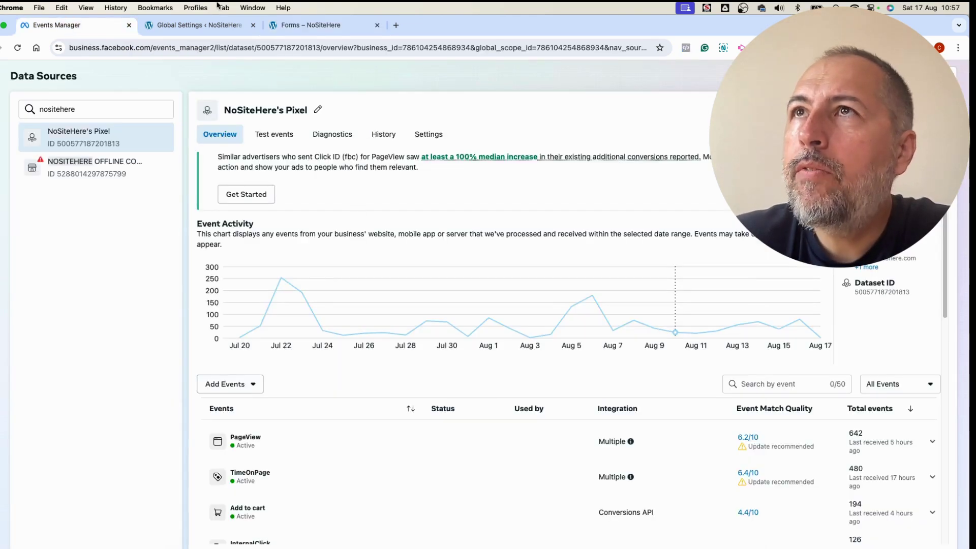
{"action": "left_click", "coordinate": [206, 25]}
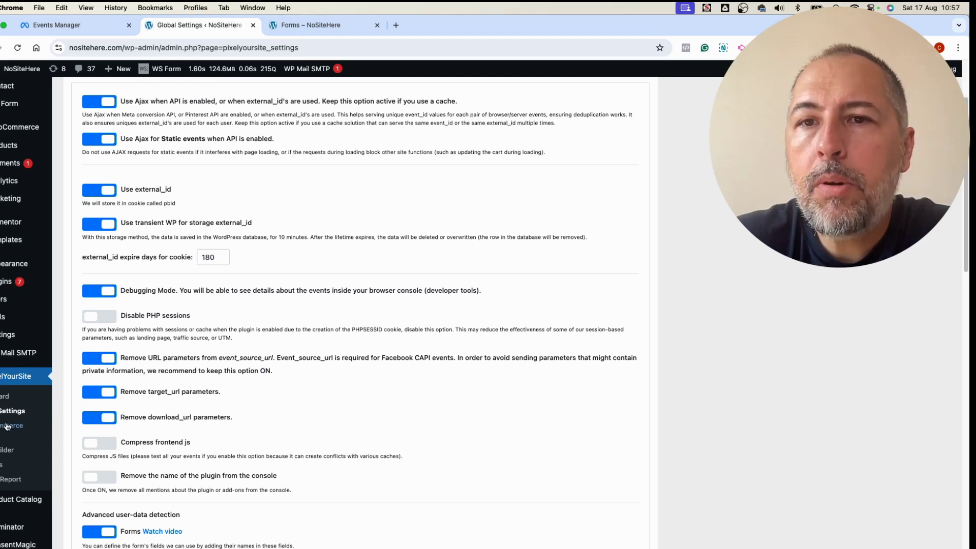
{"action": "scroll", "coordinate": [314, 191], "scroll_direction": "down", "scroll_amount": 5}
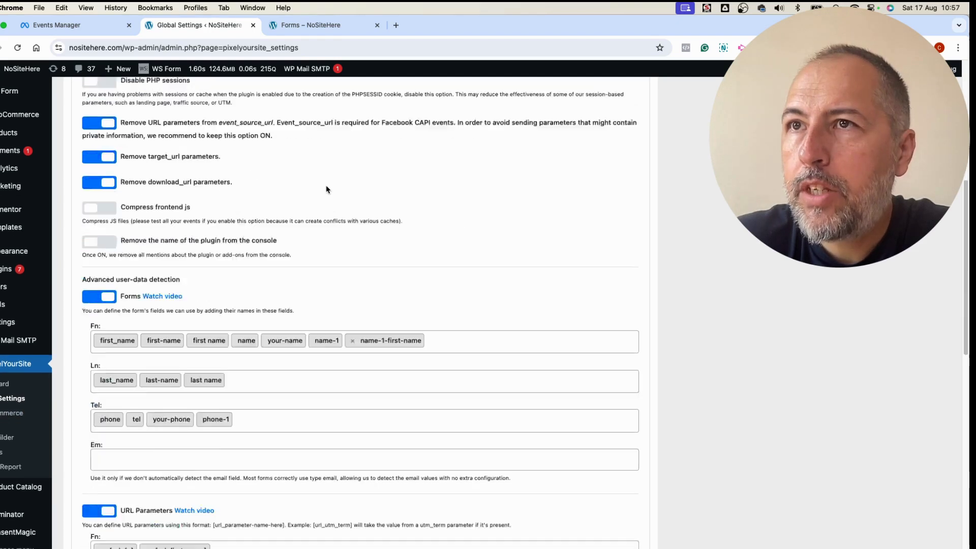
{"action": "scroll", "coordinate": [326, 189], "scroll_direction": "down", "scroll_amount": 2}
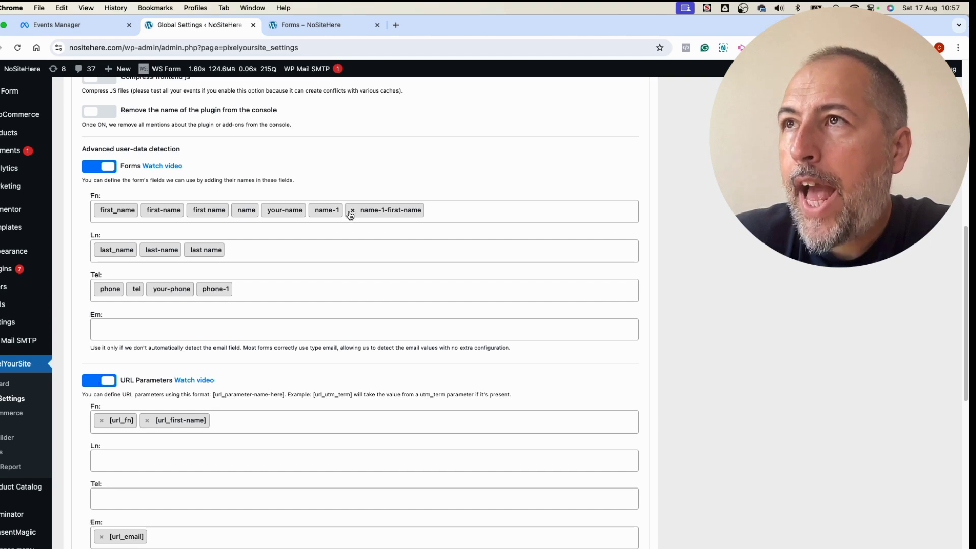
{"action": "left_click", "coordinate": [351, 212]}
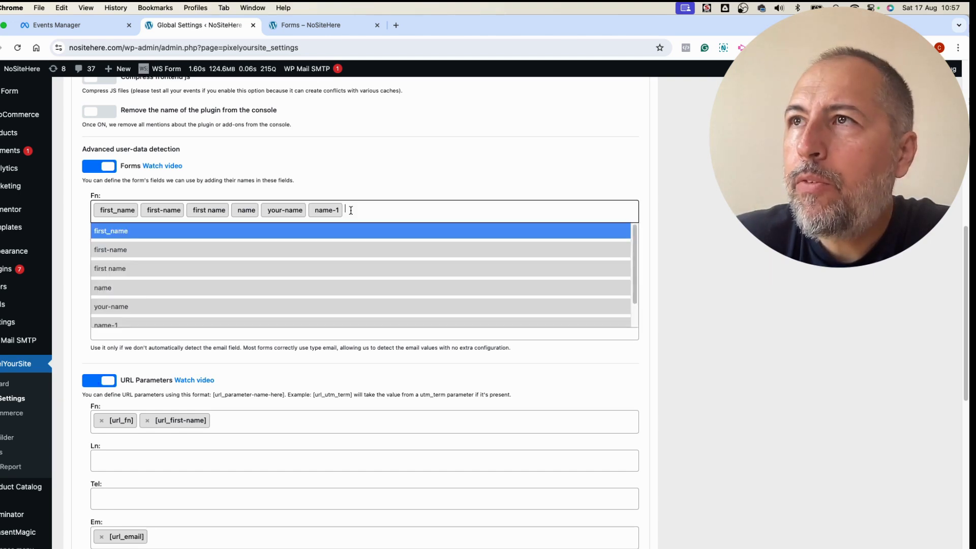
{"action": "left_click", "coordinate": [367, 184]}
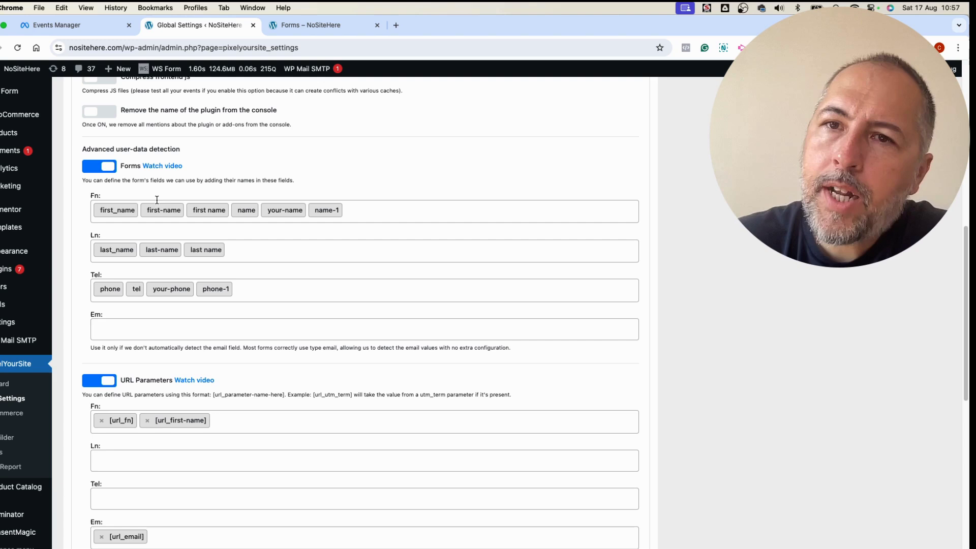
- Inspect the Forminator First Name input in DevTools and copy its name attribute, name-1-first-name
{"action": "left_click", "coordinate": [315, 27]}
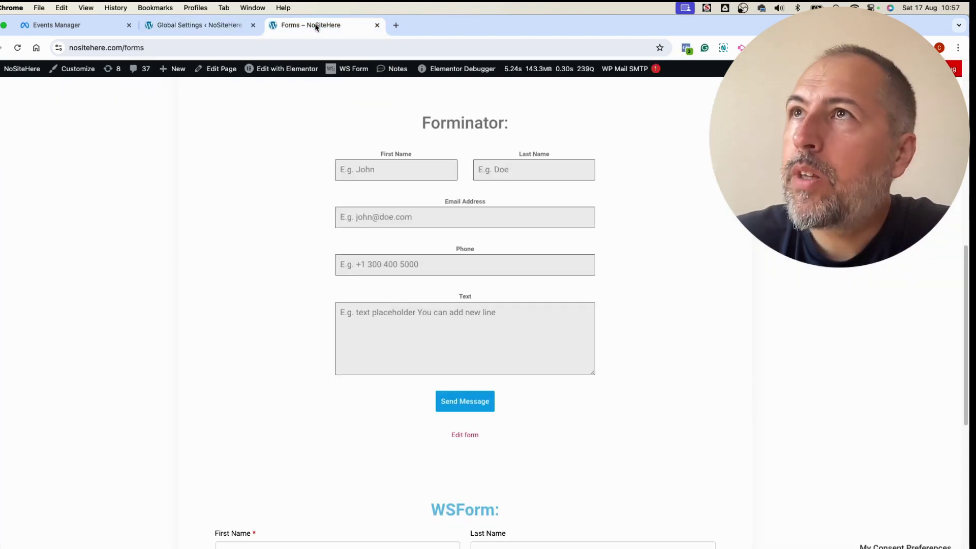
{"action": "right_click", "coordinate": [385, 174]}
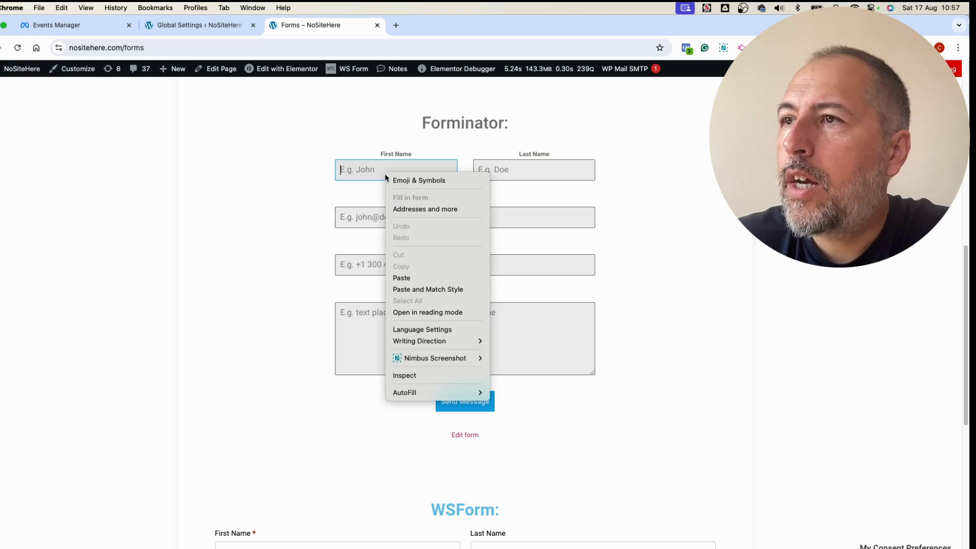
{"action": "left_click", "coordinate": [404, 378]}
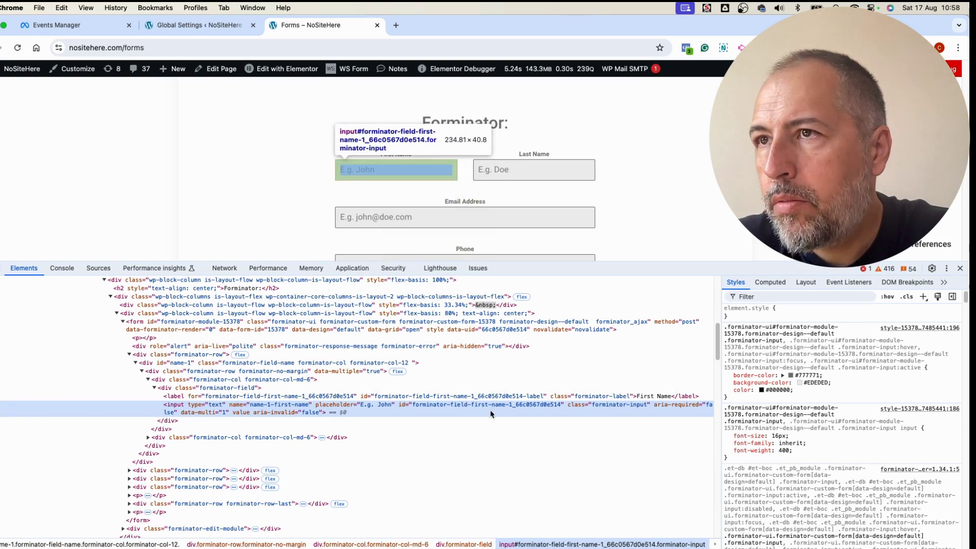
{"action": "left_click_drag", "start_coordinate": [251, 406], "coordinate": [262, 406]}
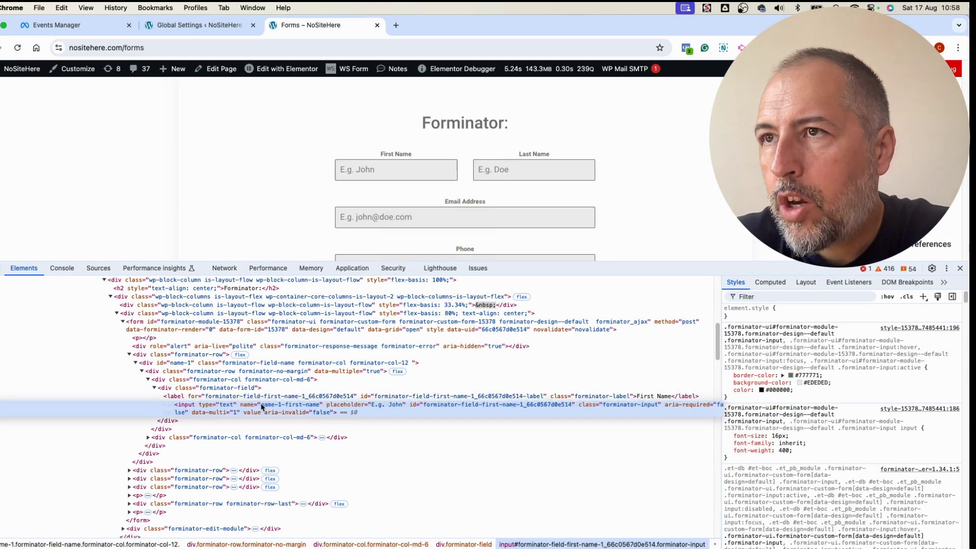
{"action": "double_click", "coordinate": [262, 407]}
{"action": "right_click", "coordinate": [262, 406]}
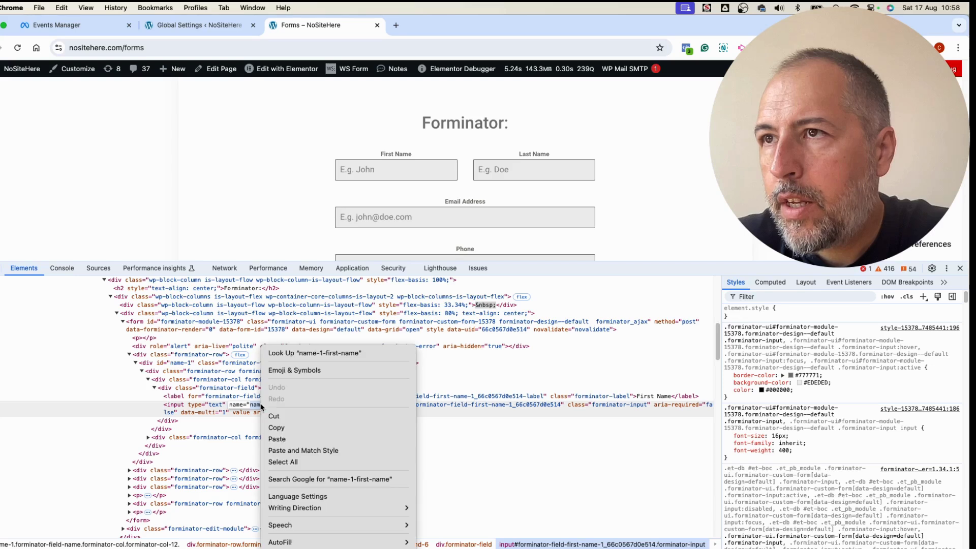
{"action": "left_click", "coordinate": [277, 426]}
- Paste name-1-first-name into the Forms Fn list as a tag, then remove the duplicate copy
{"action": "left_click", "coordinate": [196, 26]}
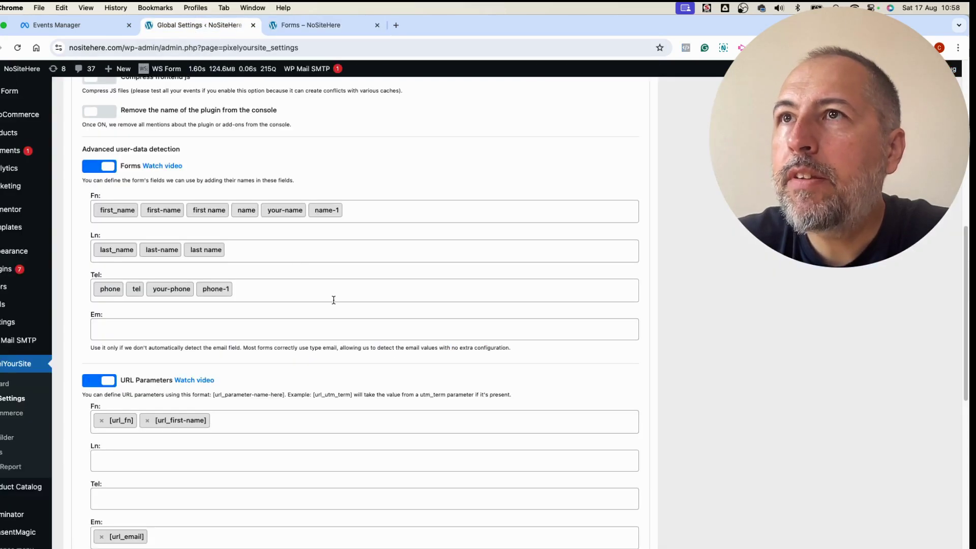
{"action": "left_click", "coordinate": [387, 210]}
{"action": "right_click", "coordinate": [389, 209]}
{"action": "key", "text": "Escape"}
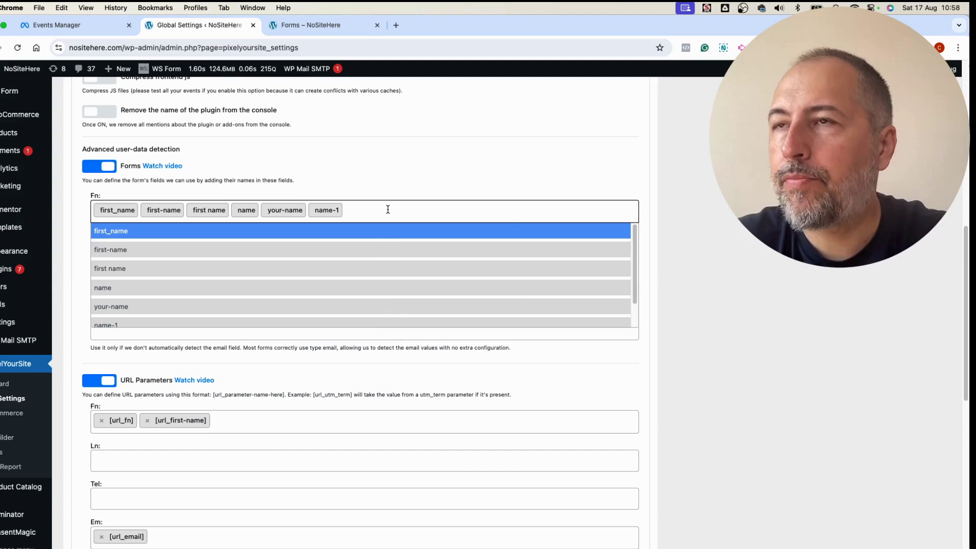
{"action": "left_click", "coordinate": [388, 209]}
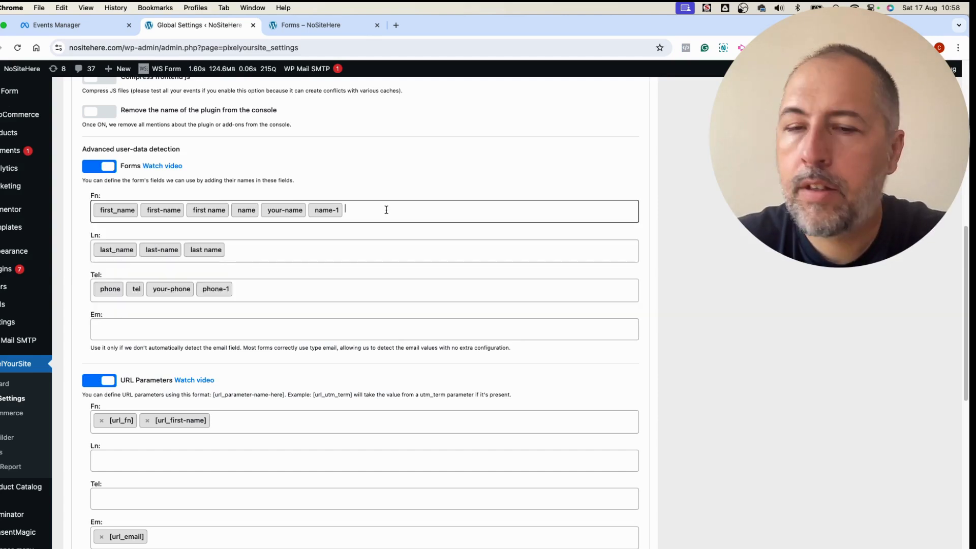
{"action": "key", "text": "super+v"}
{"action": "left_click", "coordinate": [123, 235]}
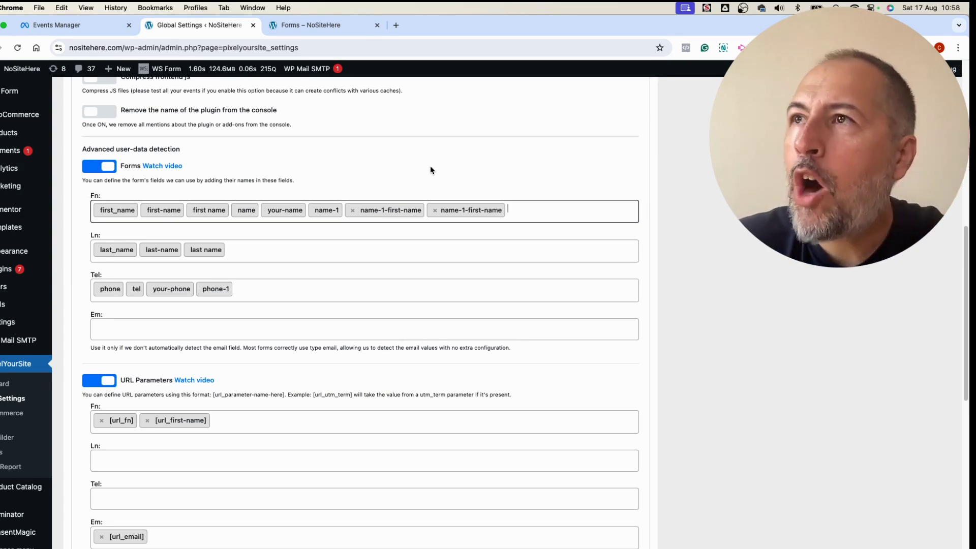
{"action": "left_click", "coordinate": [433, 211]}
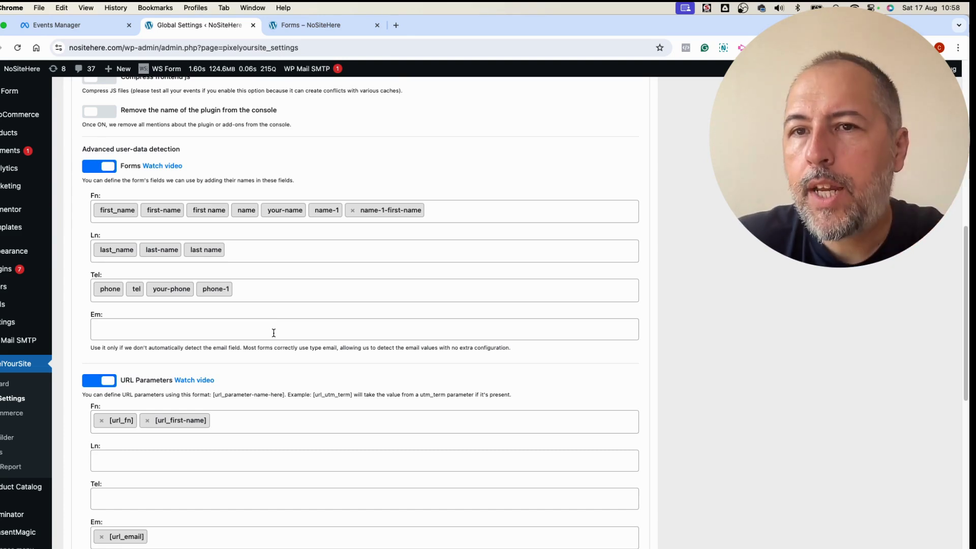
- Inspect the Forminator Email Address input in DevTools to read its name, email-1
{"action": "key", "text": "ctrl+Tab"}
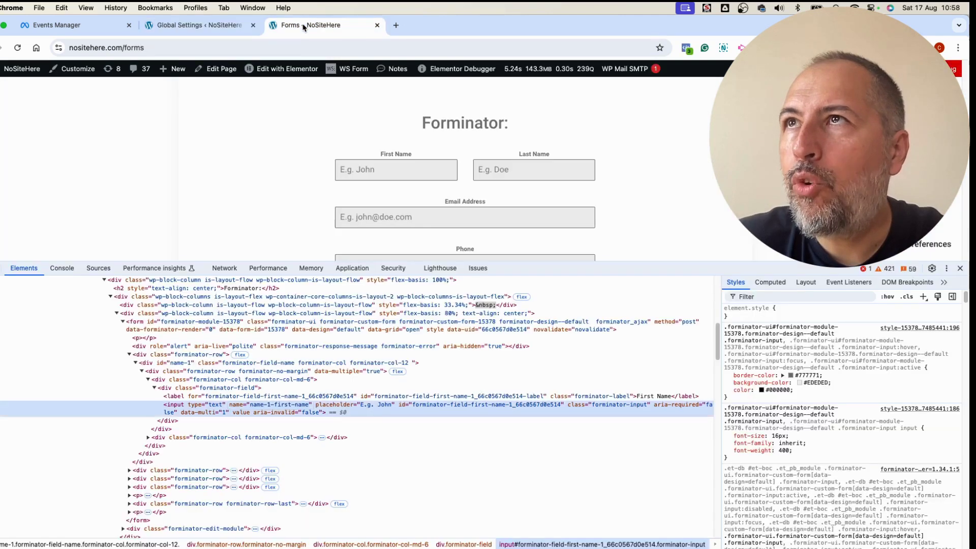
{"action": "left_click", "coordinate": [960, 268]}
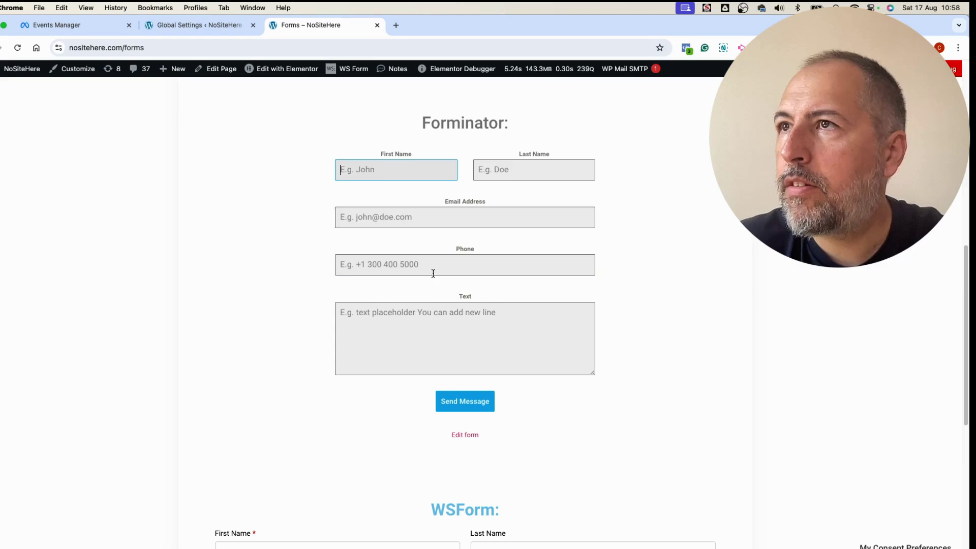
{"action": "right_click", "coordinate": [382, 216]}
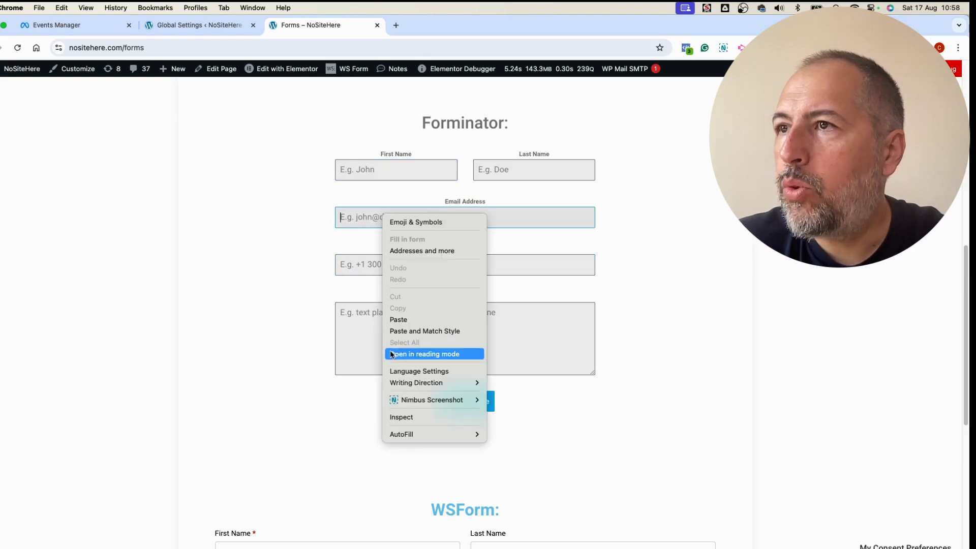
{"action": "left_click", "coordinate": [411, 418]}
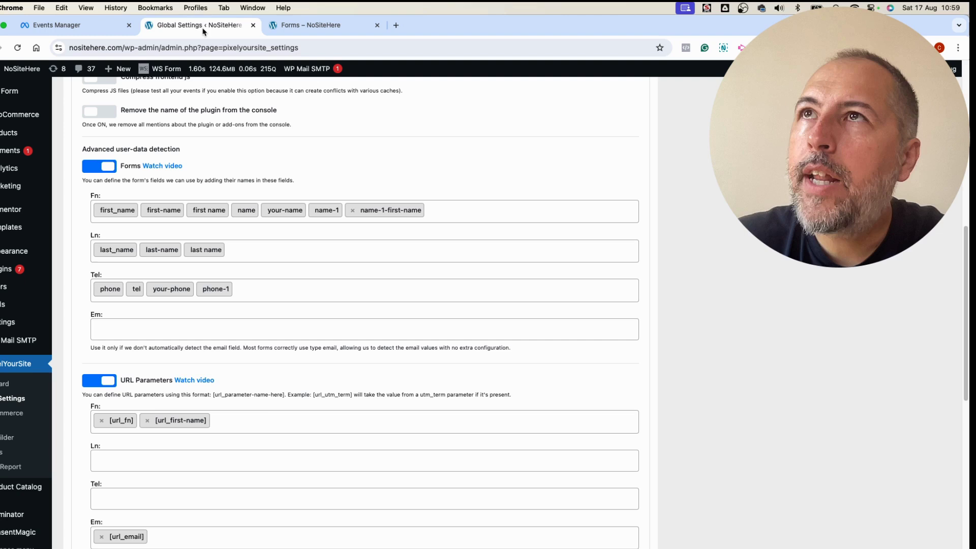
{"action": "left_click", "coordinate": [205, 32]}
{"action": "left_click", "coordinate": [244, 333]}
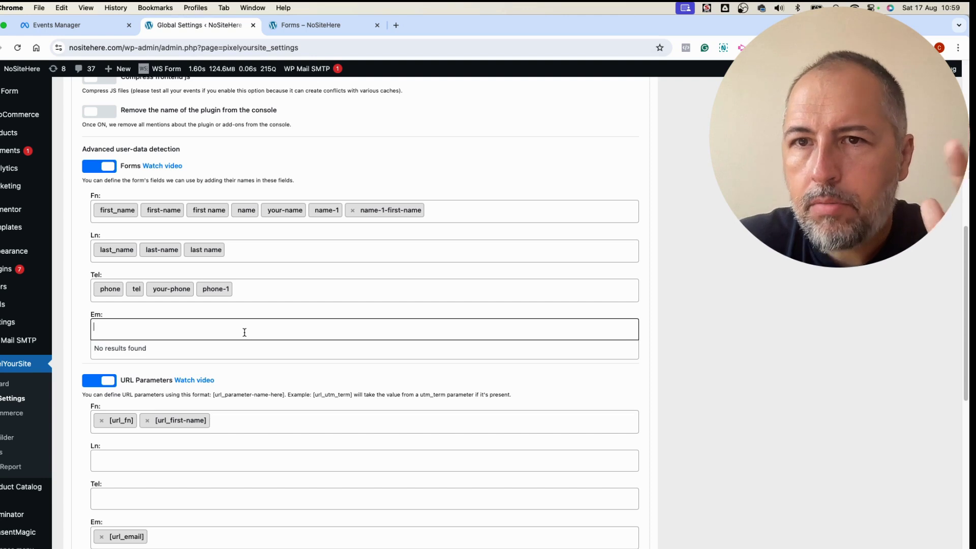
- Save the PixelYourSite global settings with the name-1-first-name Fn entry in place
{"action": "left_click", "coordinate": [335, 389]}
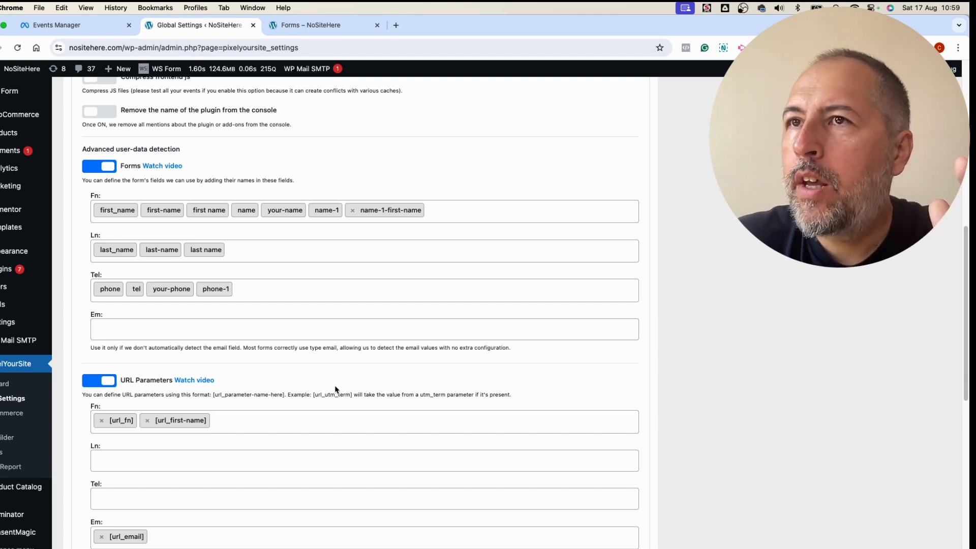
{"action": "scroll", "coordinate": [335, 389], "scroll_direction": "down", "scroll_amount": 10}
{"action": "left_click", "coordinate": [349, 515]}
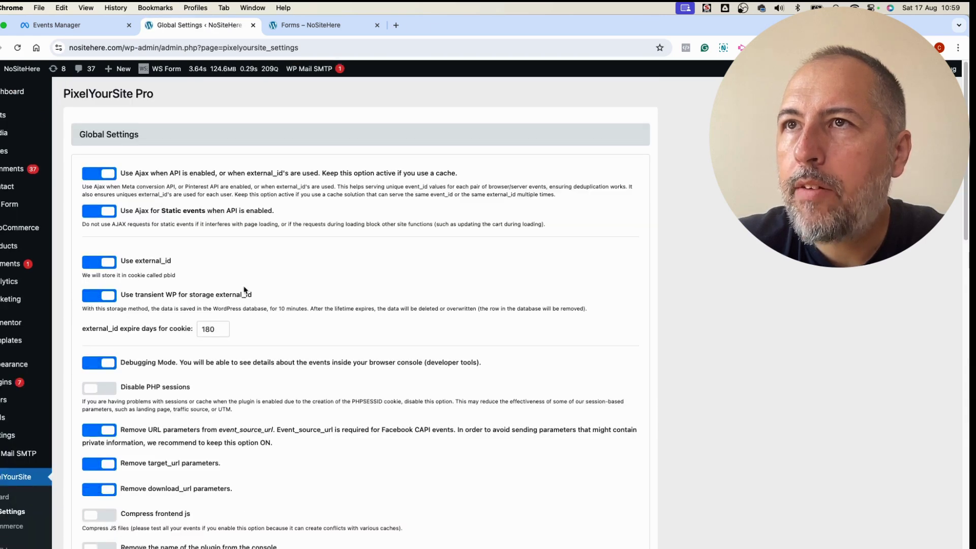
{"action": "scroll", "coordinate": [244, 288], "scroll_direction": "down", "scroll_amount": 15}
{"action": "scroll", "coordinate": [244, 290], "scroll_direction": "down", "scroll_amount": 3}
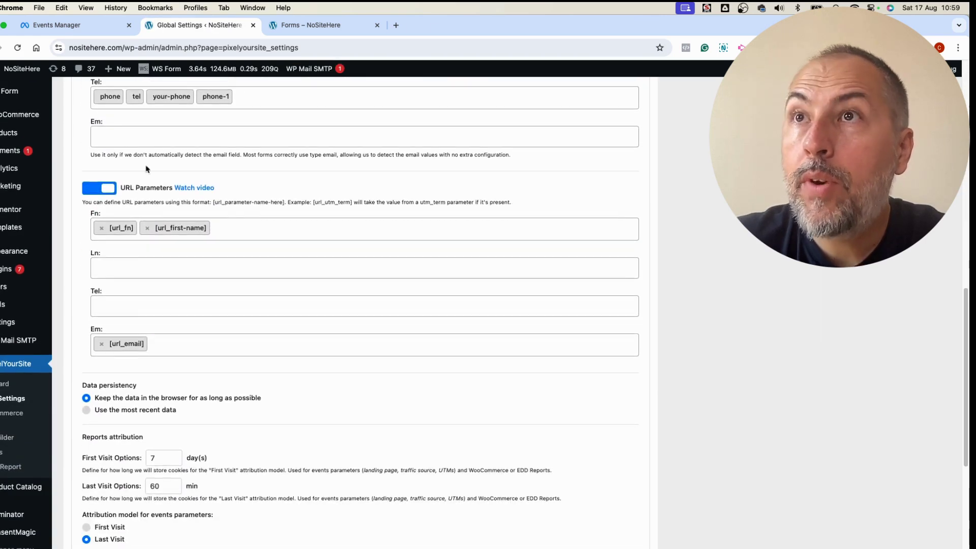